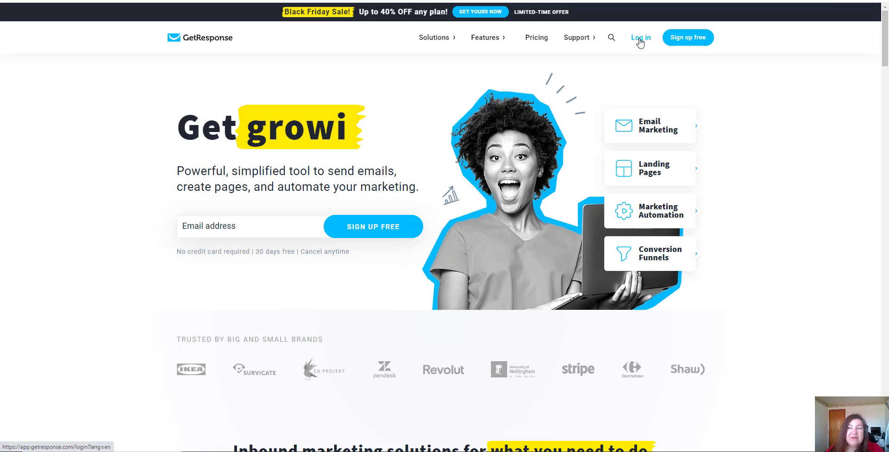
Log in to the GetResponse account with the prefilled password and open the list of saved email marketing templates.
left_click(640, 39)
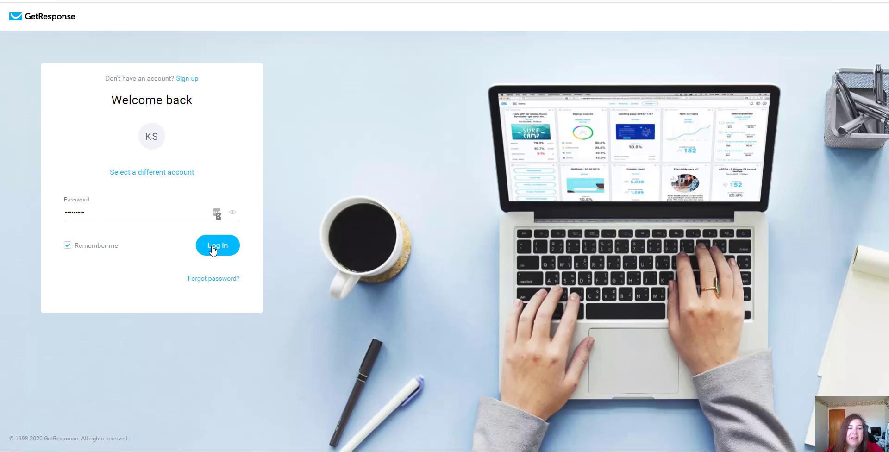
left_click(213, 250)
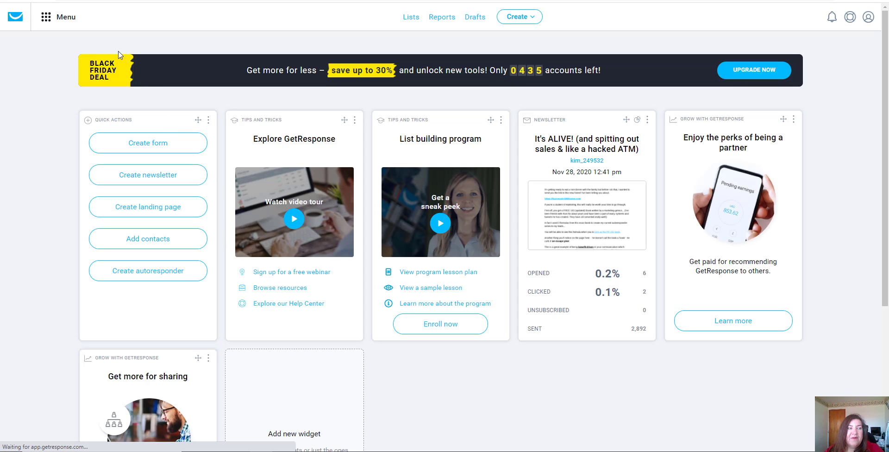
left_click(46, 20)
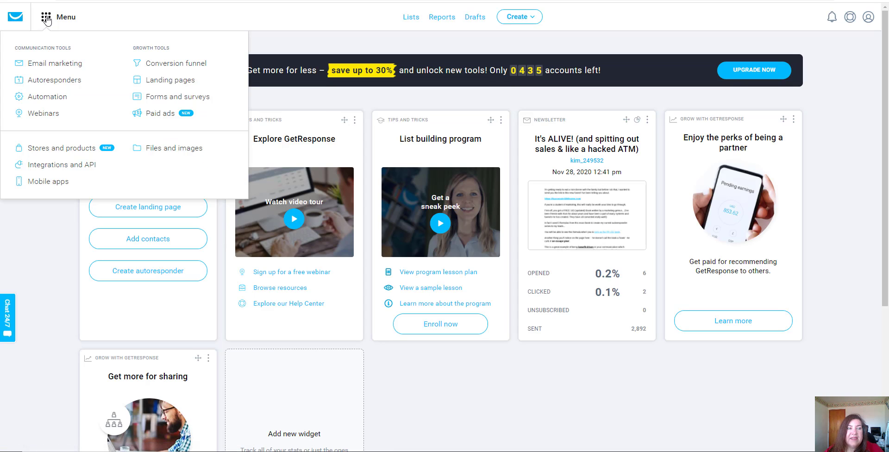
left_click(55, 67)
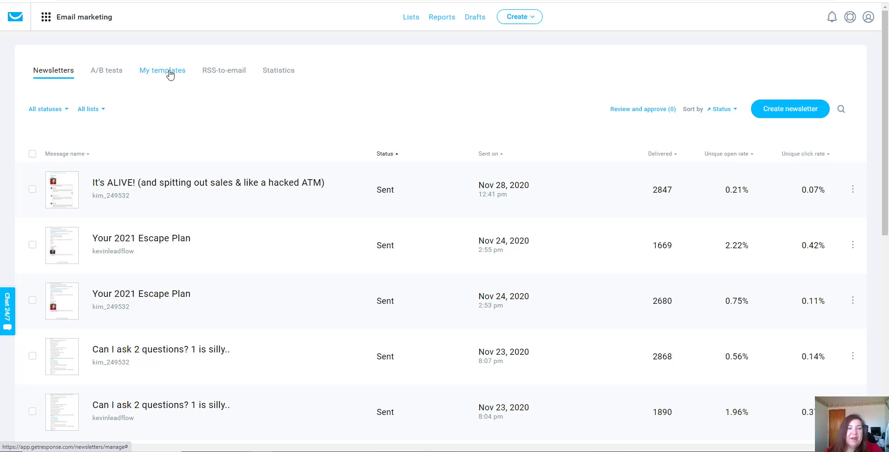
left_click(171, 75)
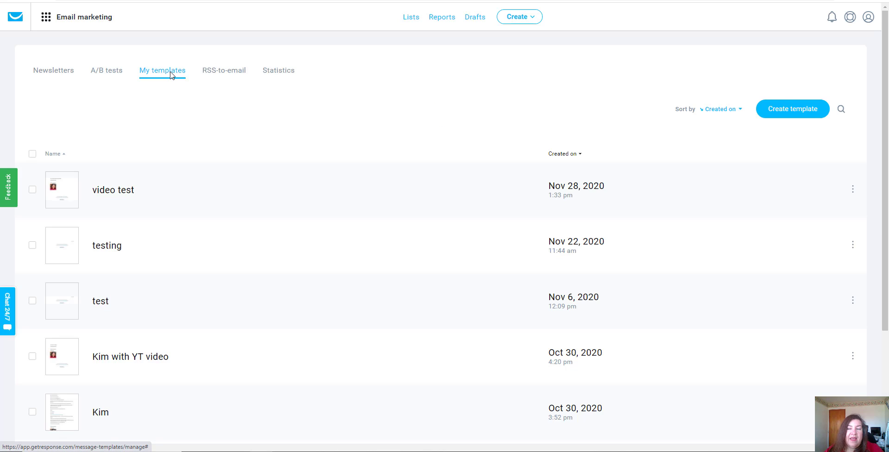
Create a new email template named "training test" based on the completely blank template.
left_click(772, 116)
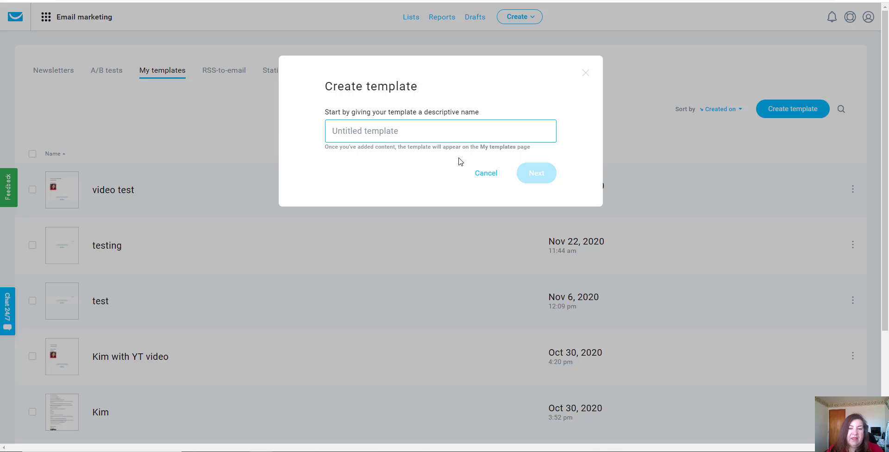
type("trainin")
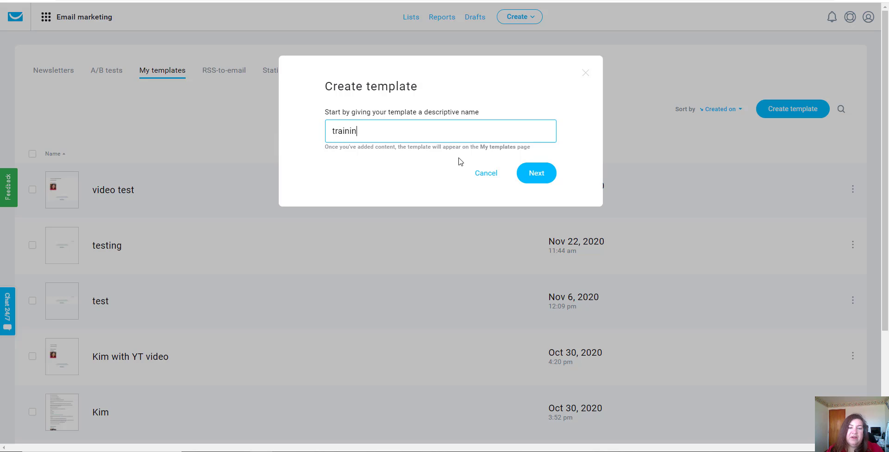
type("g test")
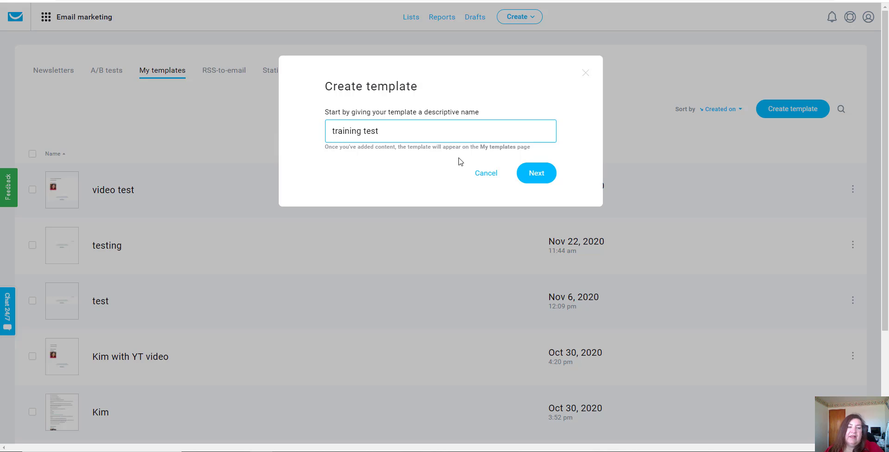
left_click(537, 173)
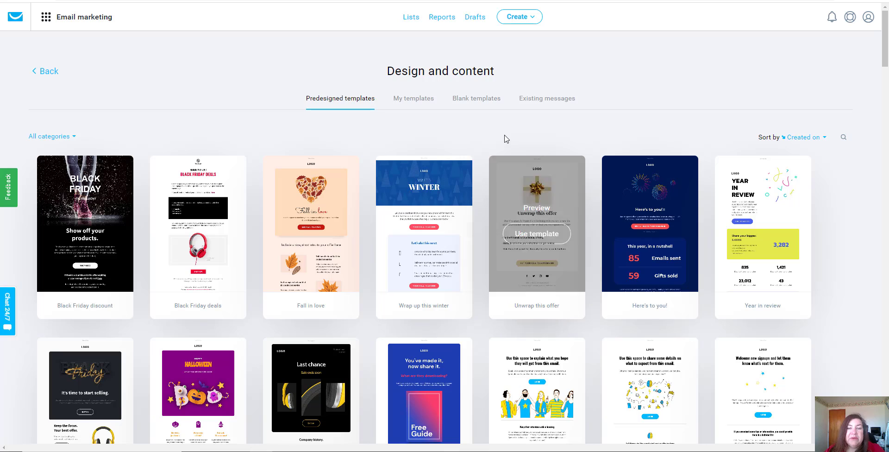
left_click(467, 104)
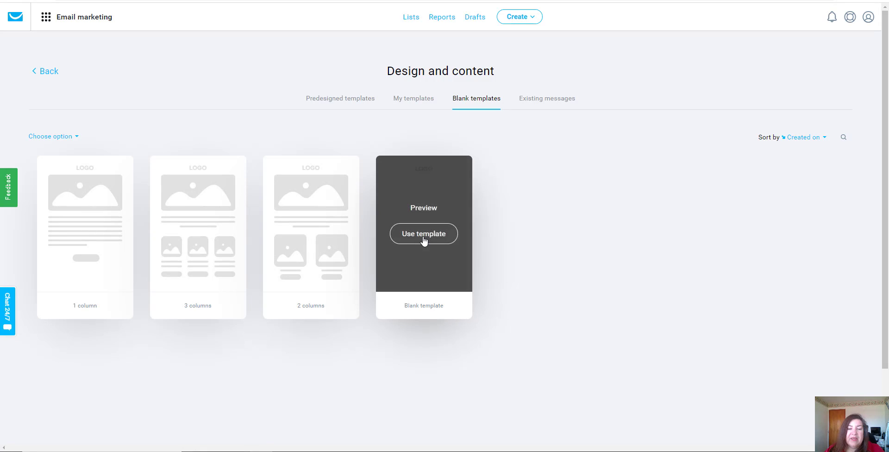
left_click(424, 236)
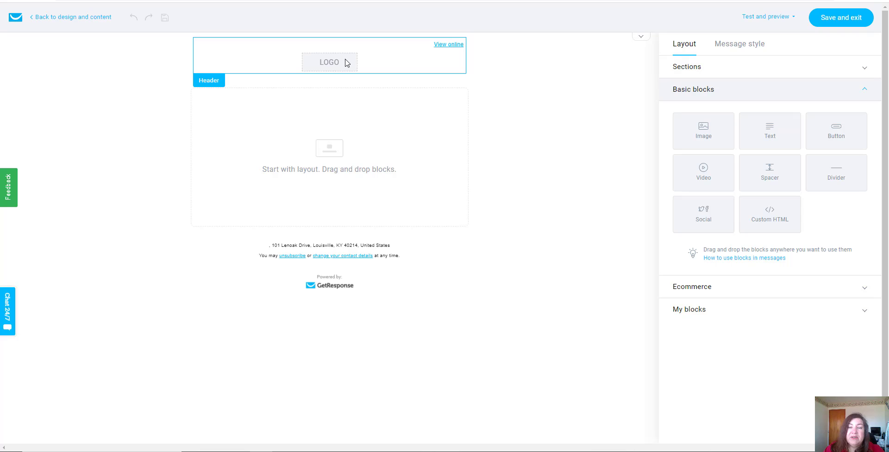
Turn off the "View online" link and the logo in the message header.
left_click(742, 51)
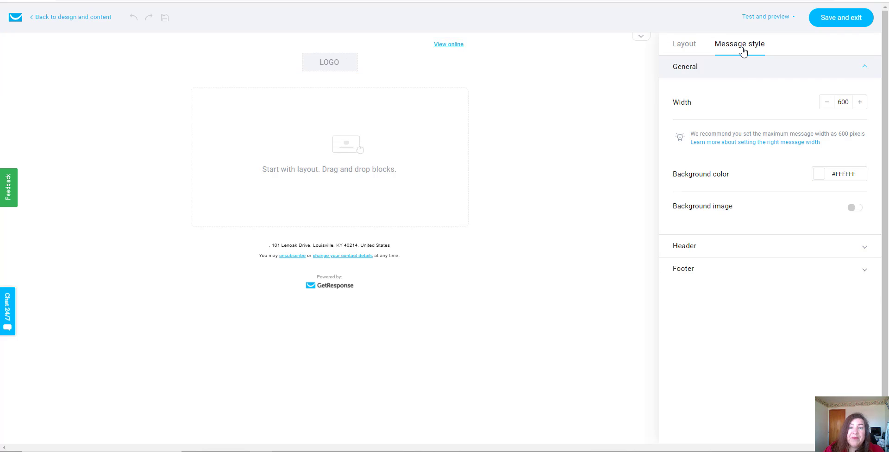
left_click(685, 250)
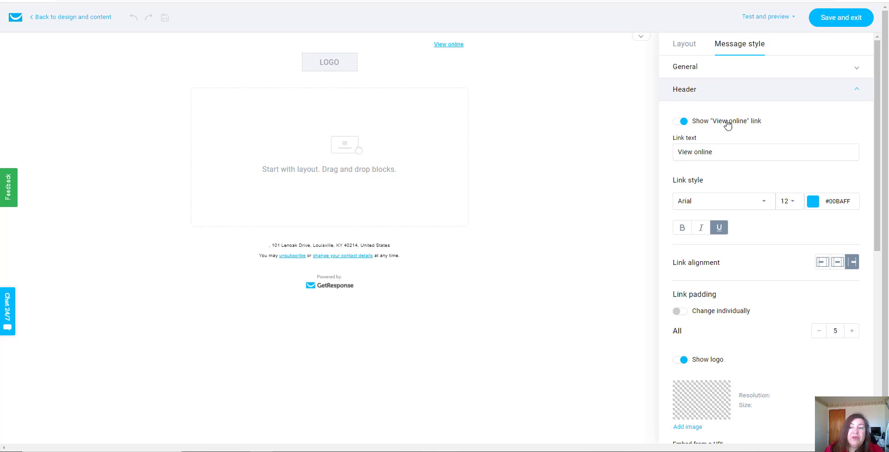
left_click(682, 122)
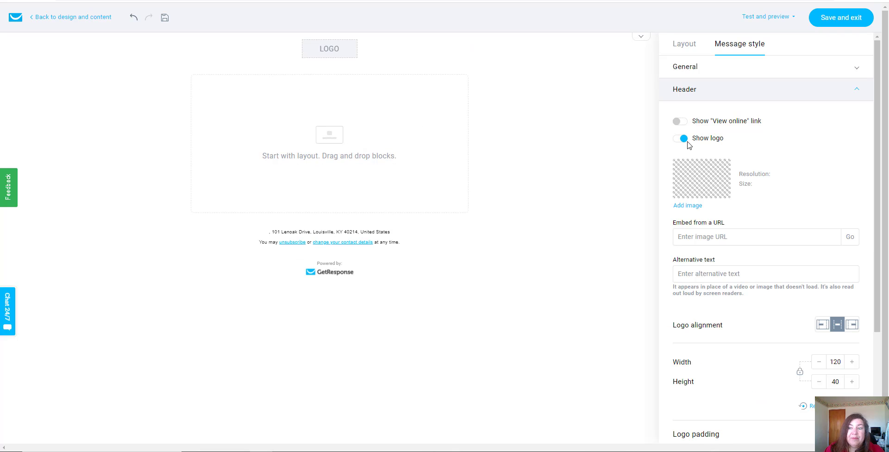
left_click(686, 141)
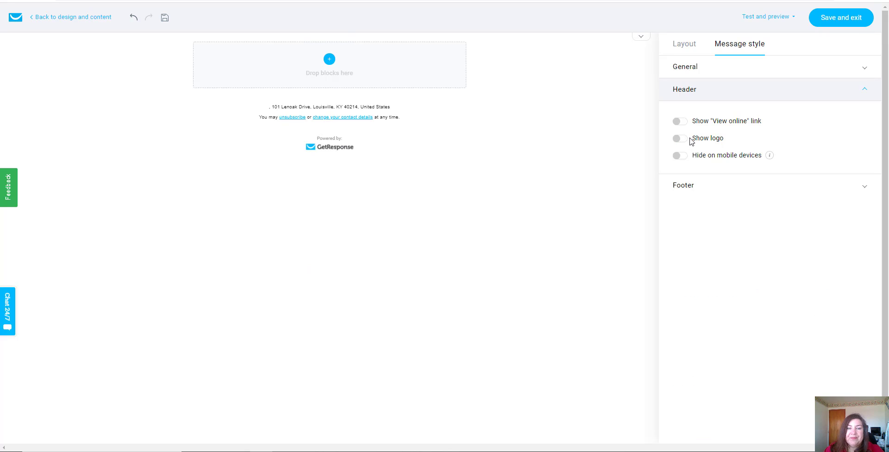
Add a text block to the message reading "This is where I will type an awesome email." and "I will get lots of sales with this.".
left_click(681, 48)
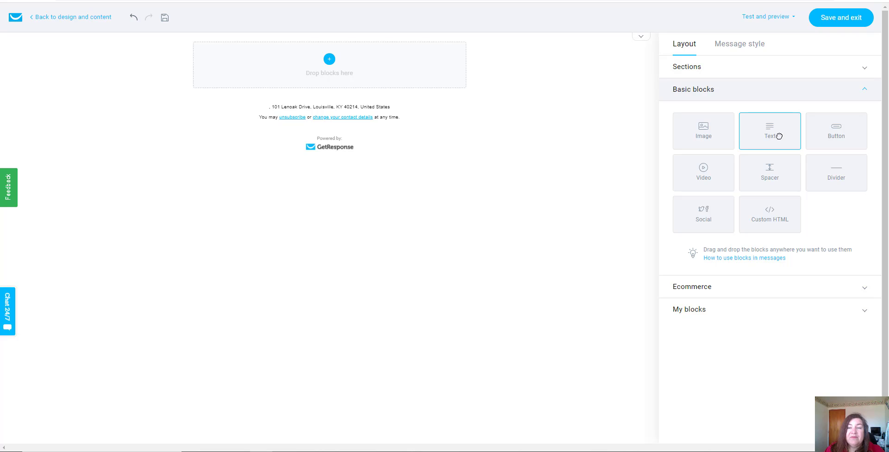
left_click_drag(780, 136, 342, 72)
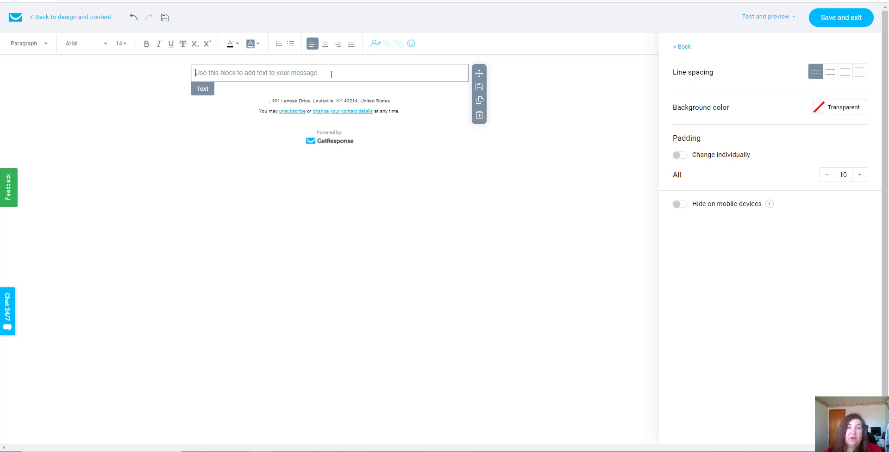
type("Th")
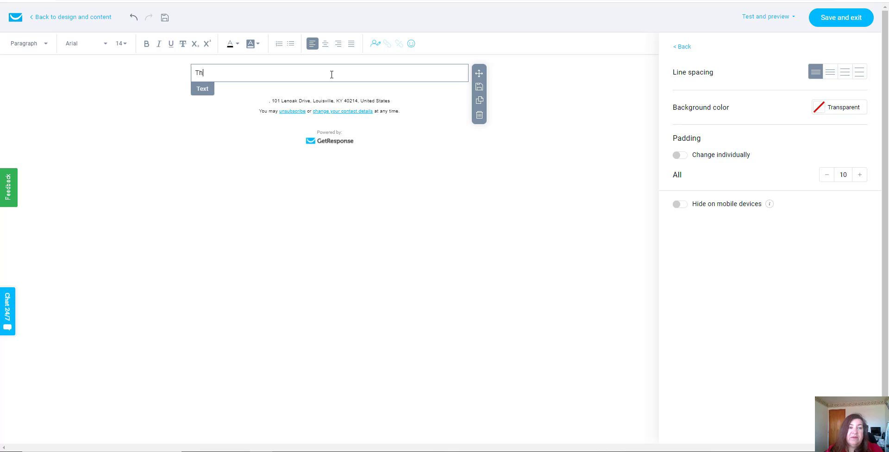
type("is is where I will type a")
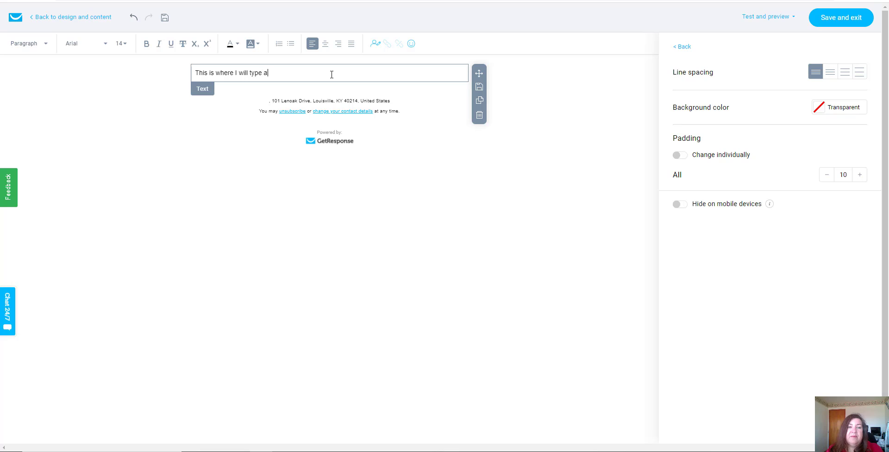
type("n awesome email.")
key("Return")
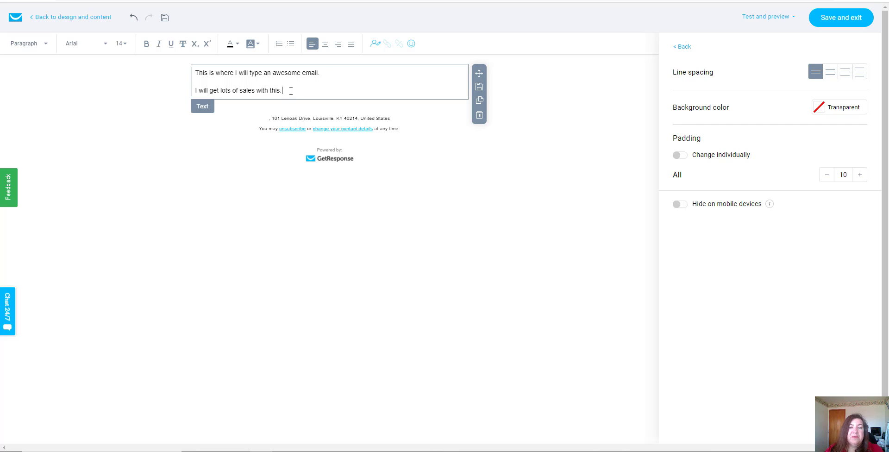
Set the font size of both lines in the text block to 16.
left_click_drag(282, 91, 193, 75)
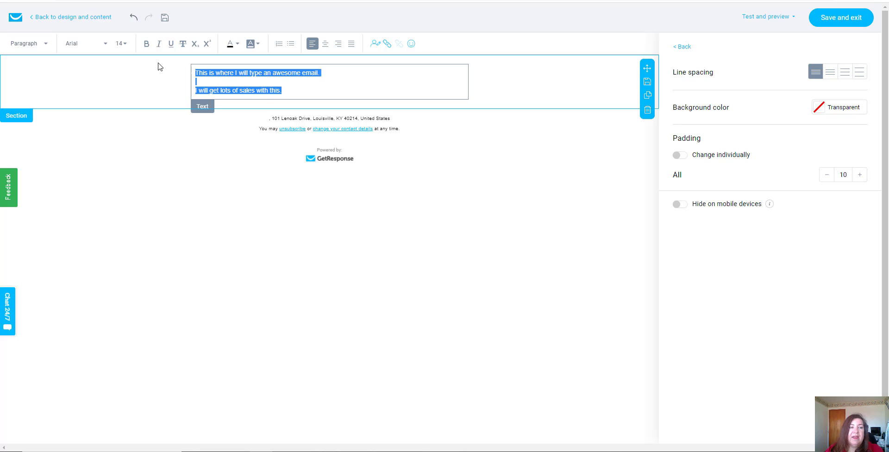
left_click(123, 43)
left_click(125, 133)
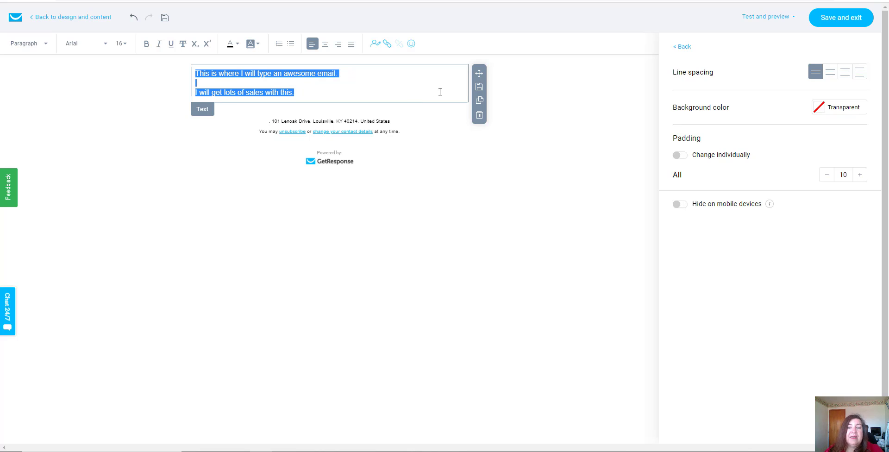
Add a second text block below the first one with the closing line "Make it a great day,".
left_click(690, 47)
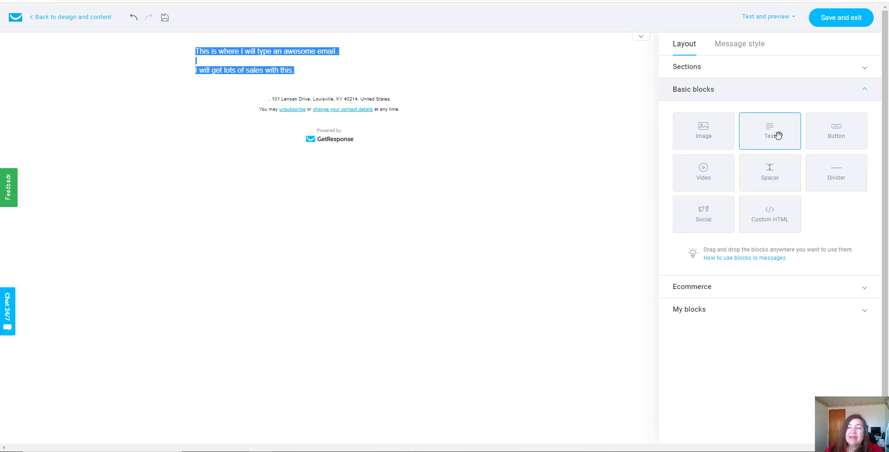
left_click_drag(779, 135, 333, 114)
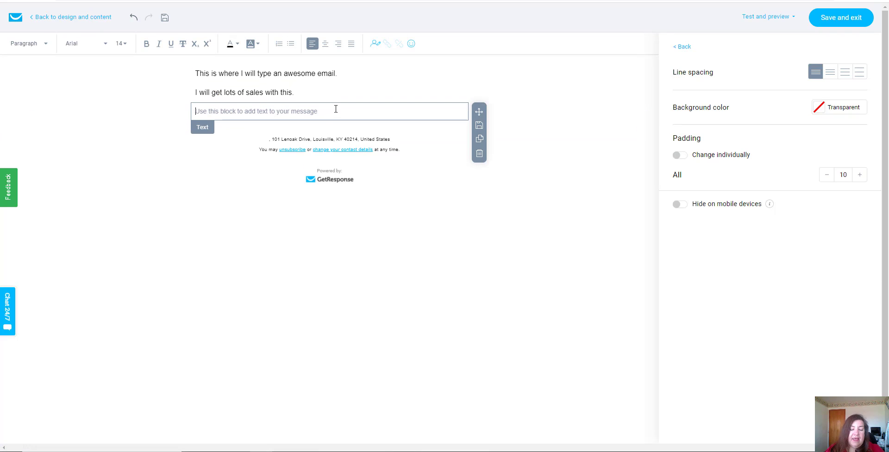
type("Make it a great day,")
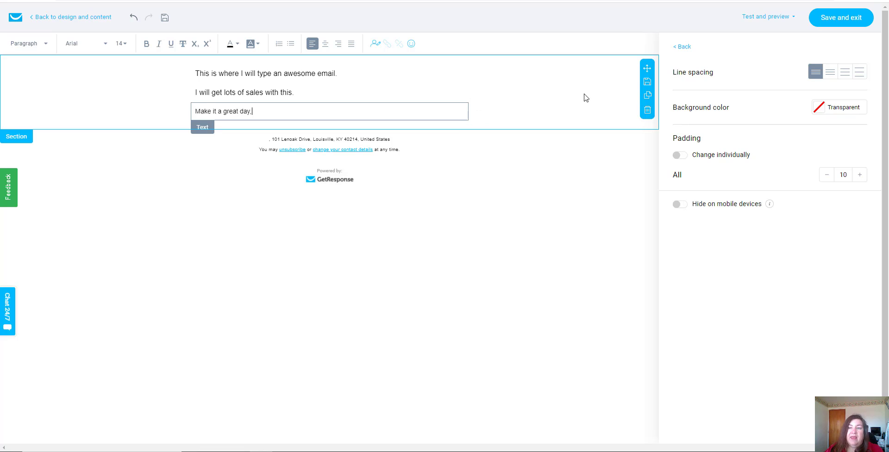
Add an image block below the closing line and fill it with the stored "profile pic" image.
left_click(682, 47)
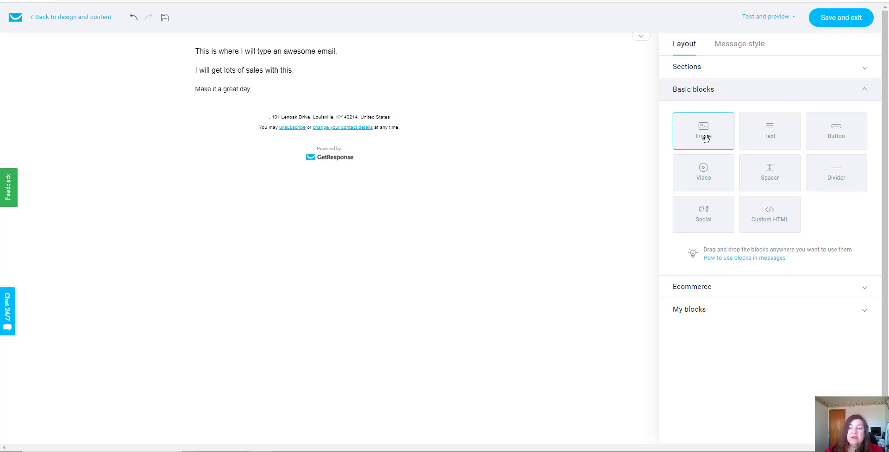
left_click_drag(710, 138, 304, 132)
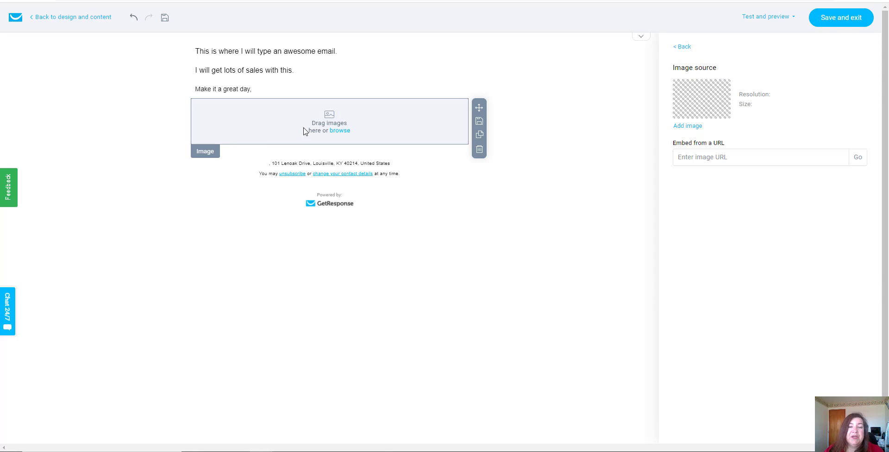
left_click(340, 131)
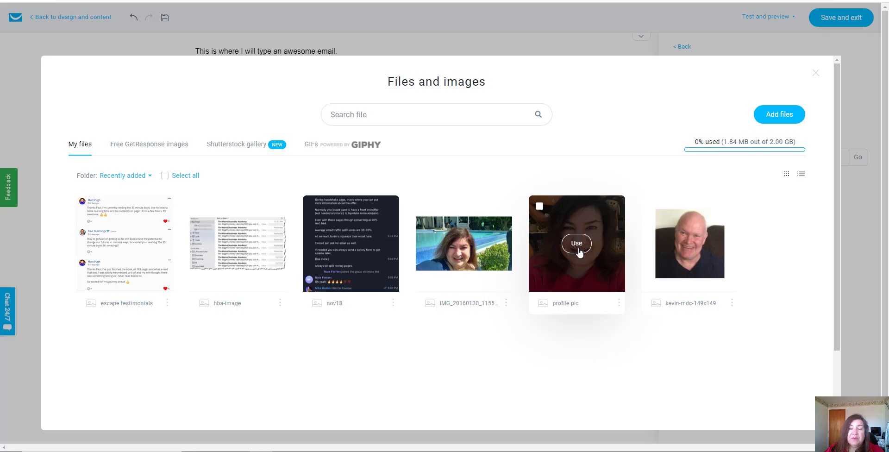
left_click(577, 244)
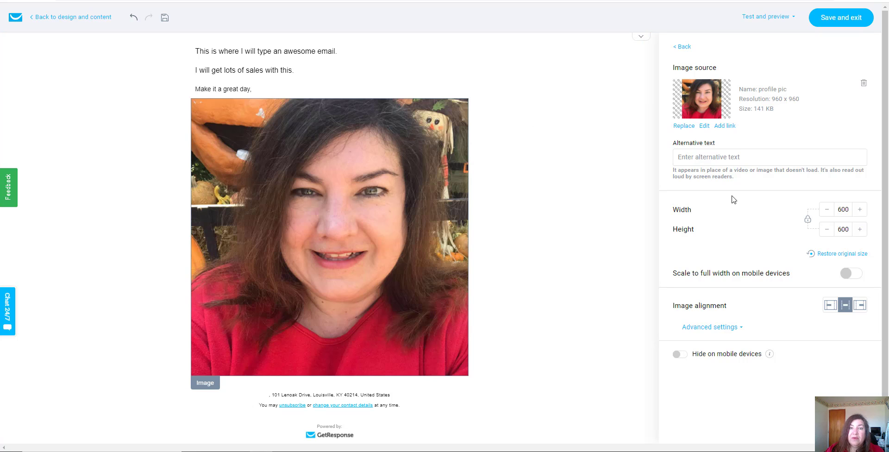
Set the profile image's width to 150 with its proportions kept, and align the image left.
left_click(837, 209)
key("Delete")
key("Delete")
key("Delete")
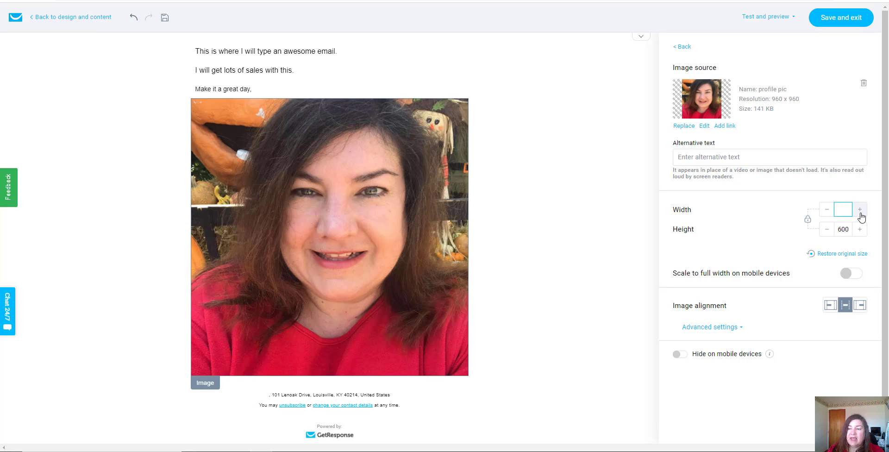
type("150")
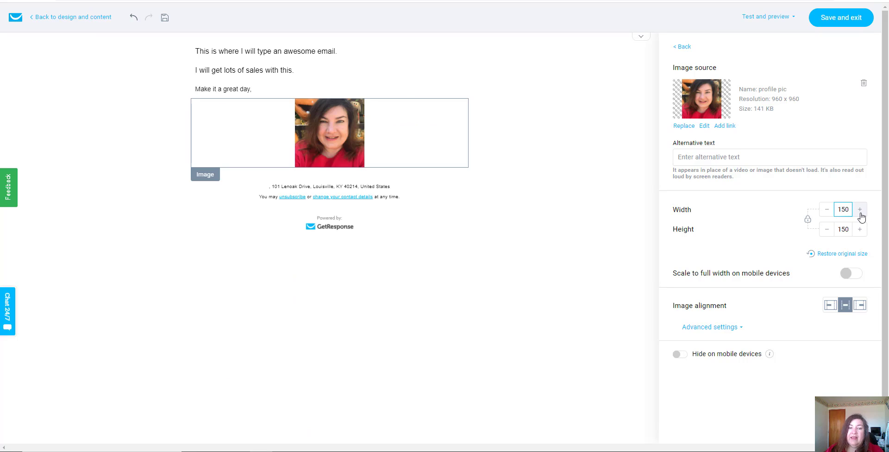
mouse_move(437, 129)
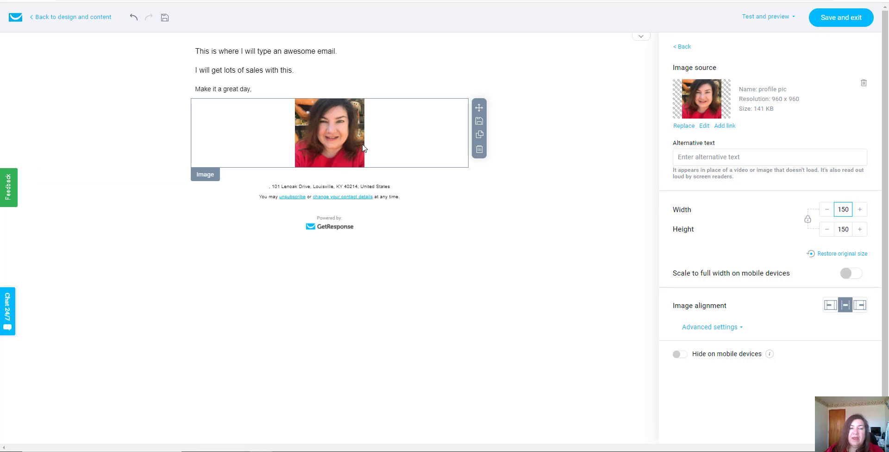
left_click(830, 306)
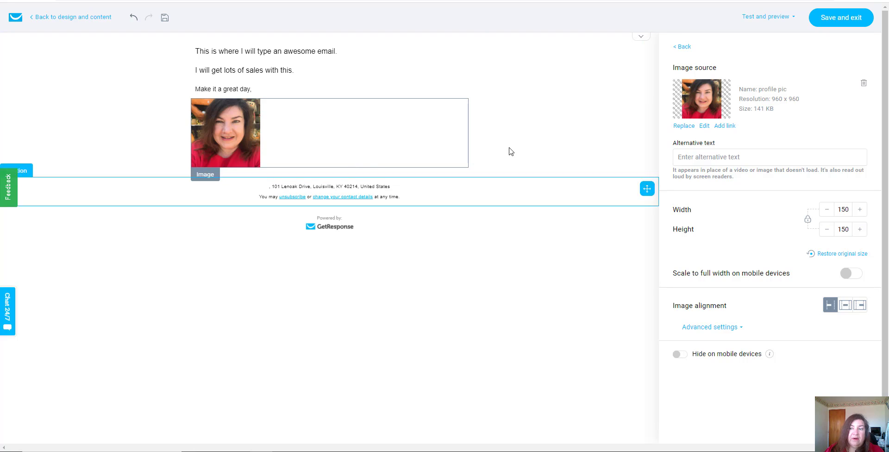
Add a text block below the profile image containing "PS..", five line breaks and a final "..".
left_click(683, 48)
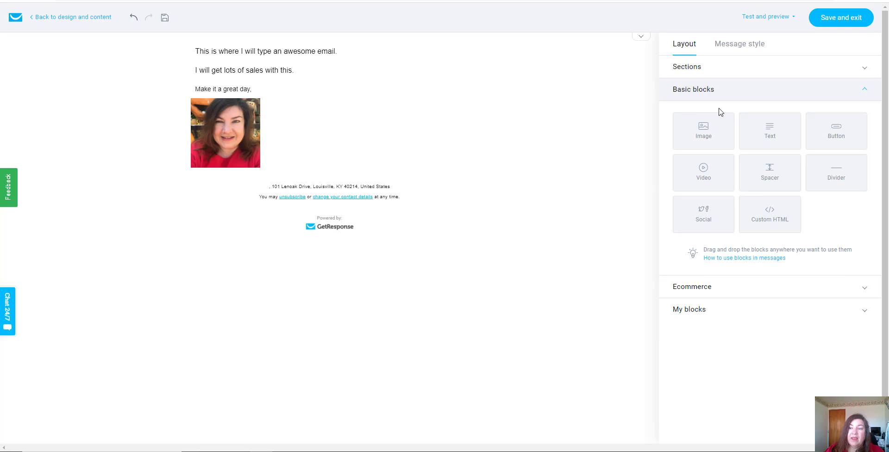
left_click_drag(776, 135, 296, 195)
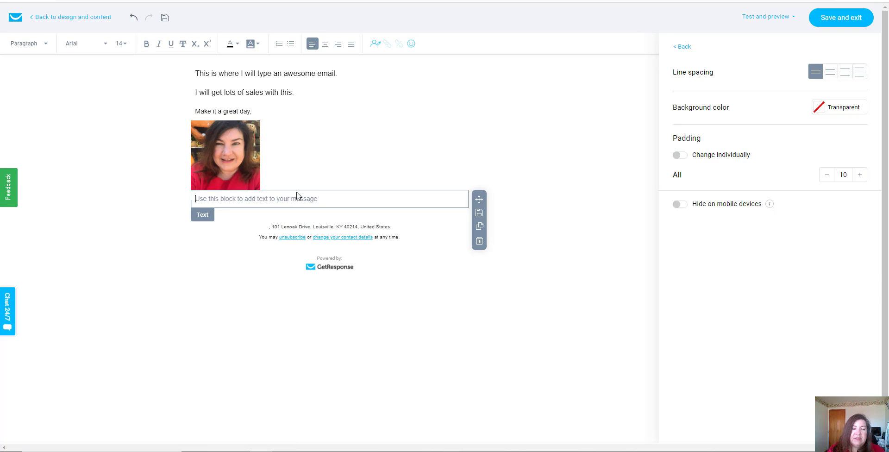
type("PS")
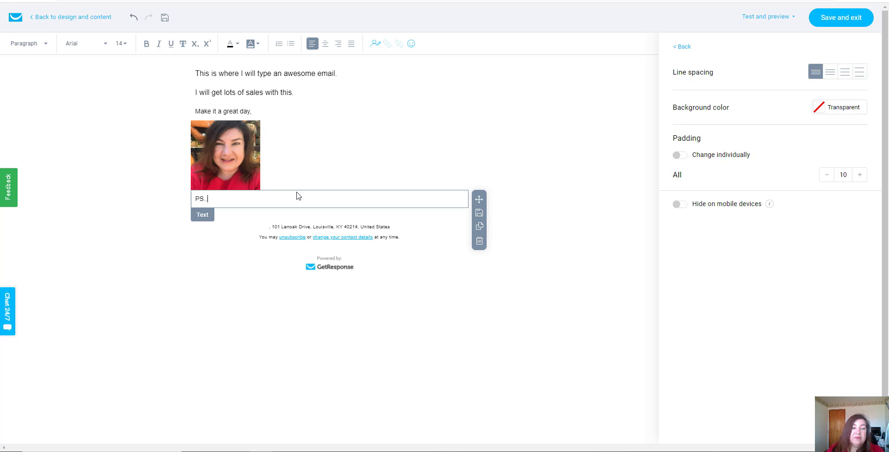
type("..")
key("Return")
key("Return")
key("Return")
key("Return")
key("Return")
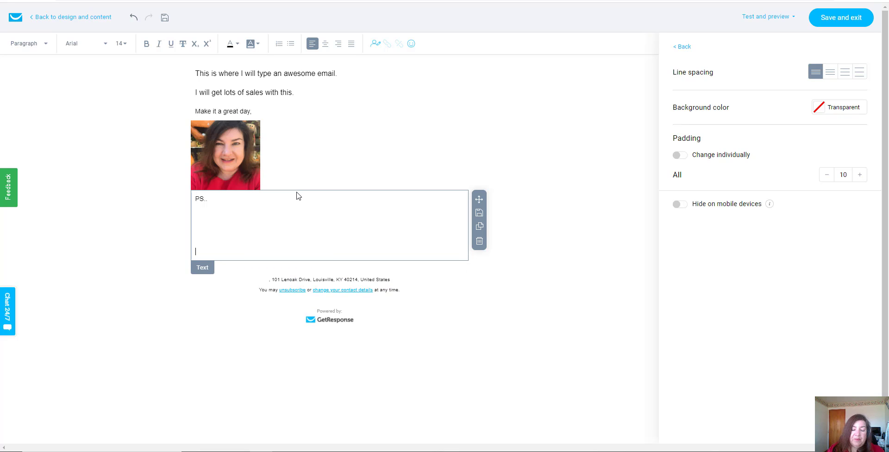
type("..")
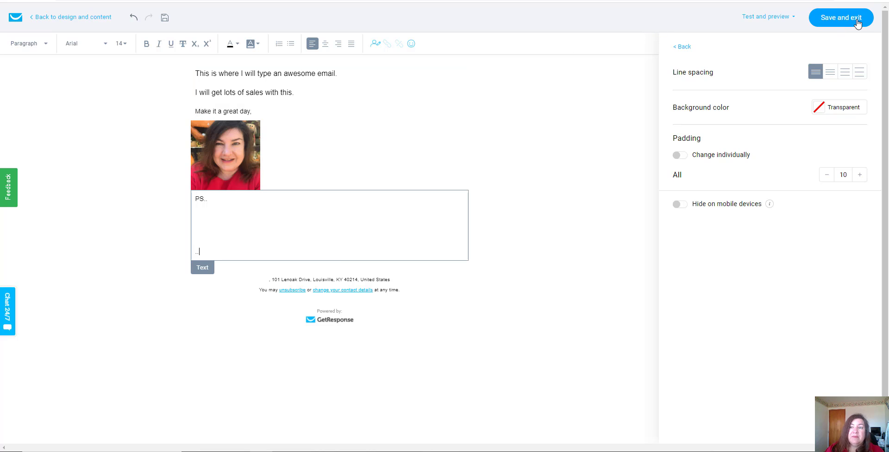
Insert a video block between the body text and the closing line, and delete that block again.
left_click(683, 47)
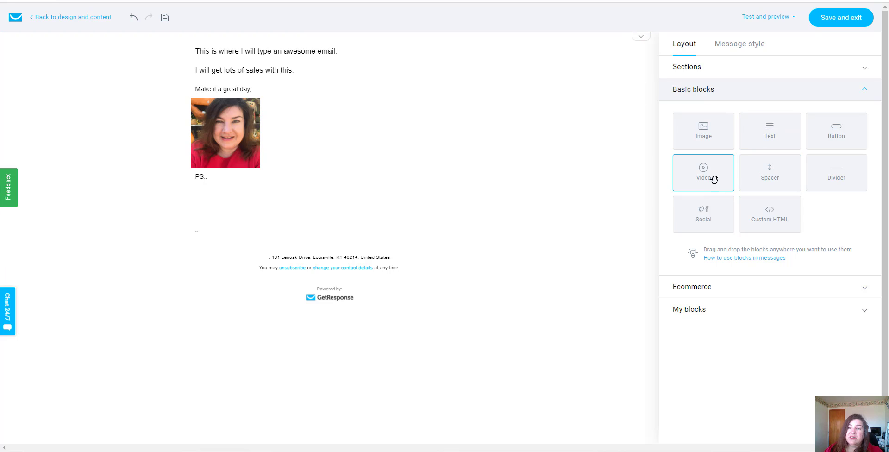
left_click_drag(714, 179, 264, 113)
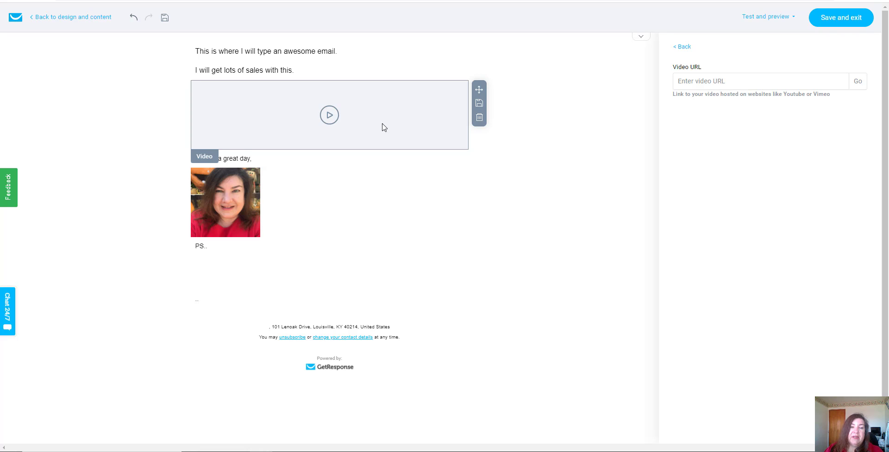
left_click(480, 118)
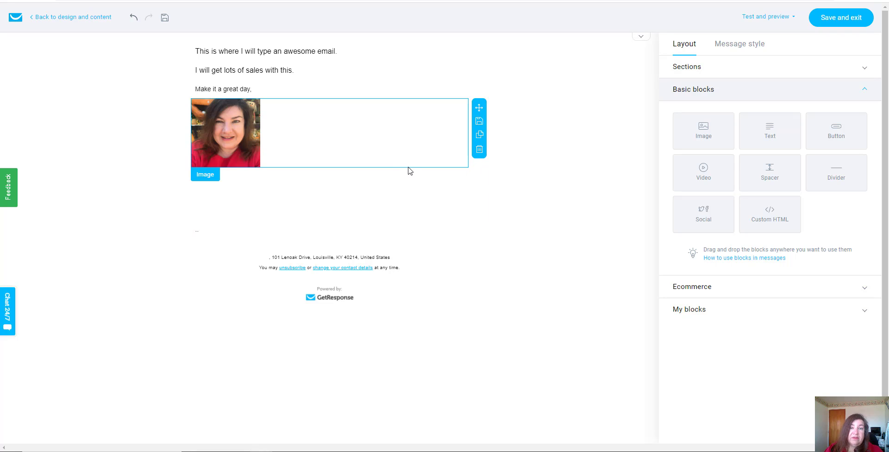
Save the finished email template and exit the editor.
left_click(817, 27)
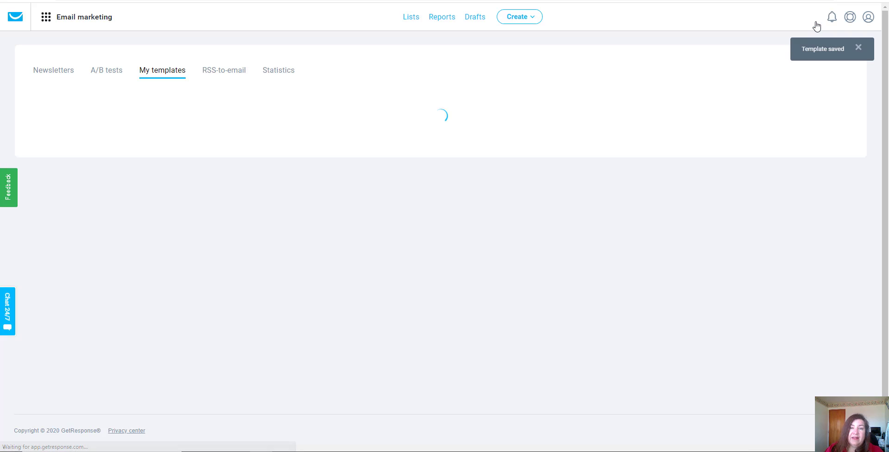